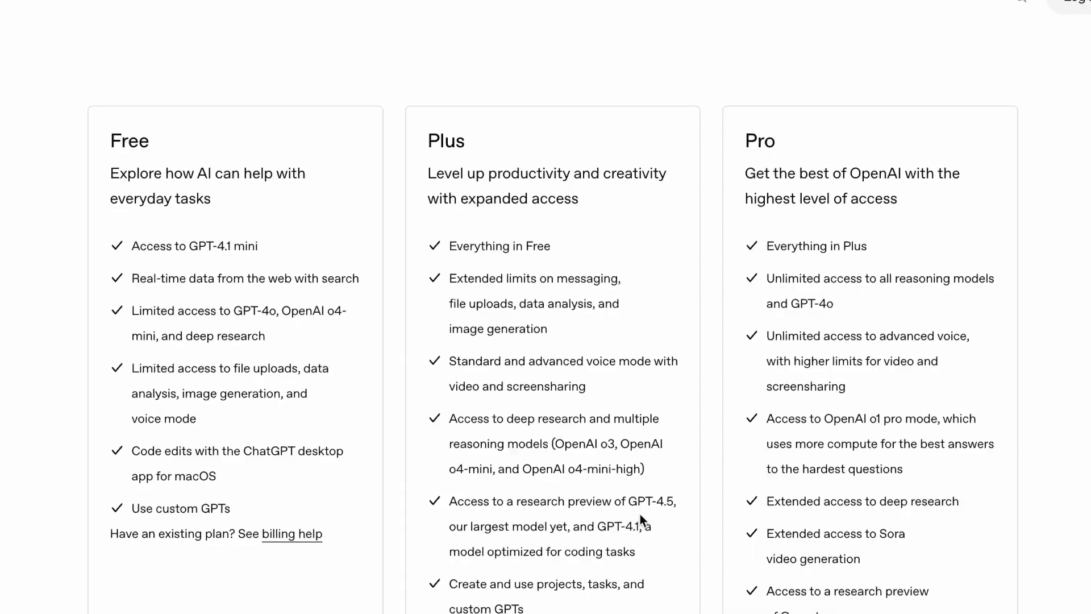
Highlight the Free plan's limited-access line on the ChatGPT pricing page.
{"action": "scroll", "coordinate": [639, 514], "scroll_direction": "down", "scroll_amount": 3}
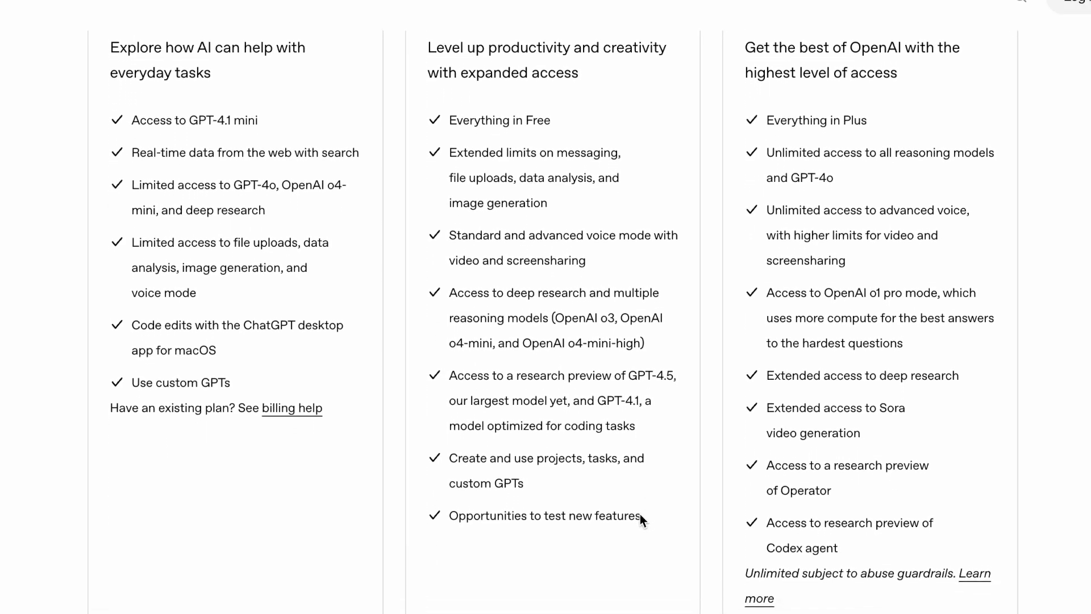
{"action": "scroll", "coordinate": [639, 513], "scroll_direction": "down", "scroll_amount": 3}
{"action": "scroll", "coordinate": [639, 514], "scroll_direction": "up", "scroll_amount": 5}
{"action": "left_click_drag", "start_coordinate": [131, 321], "coordinate": [310, 366]}
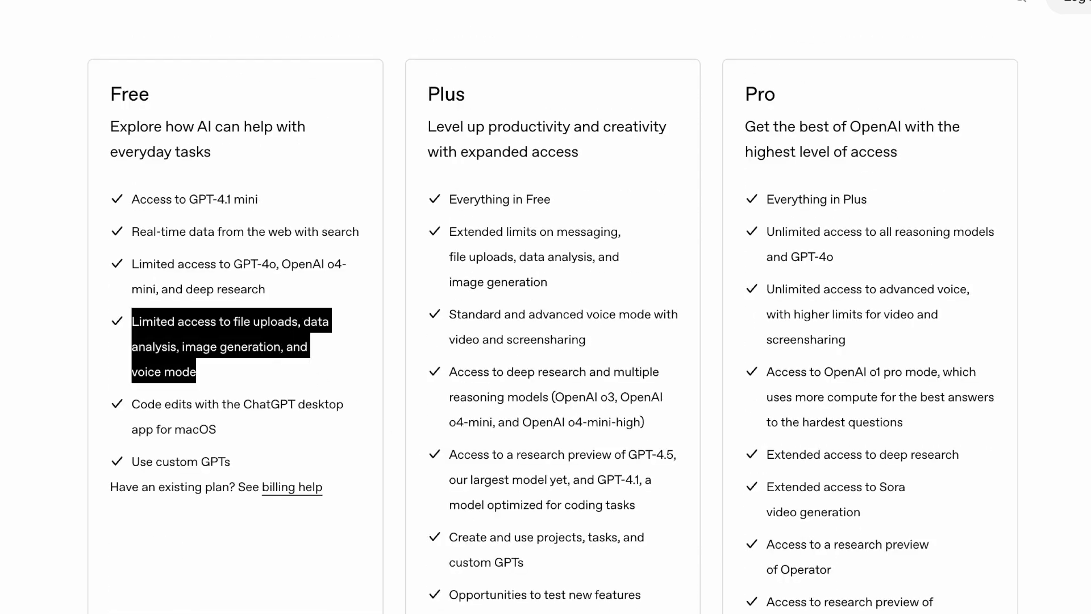
Start a new prompt: 'i want to generate this type of coloring page'.
{"action": "scroll", "coordinate": [275, 571], "scroll_direction": "up", "scroll_amount": 4}
{"action": "scroll", "coordinate": [275, 571], "scroll_direction": "down", "scroll_amount": 10}
{"action": "scroll", "coordinate": [250, 510], "scroll_direction": "up", "scroll_amount": 4}
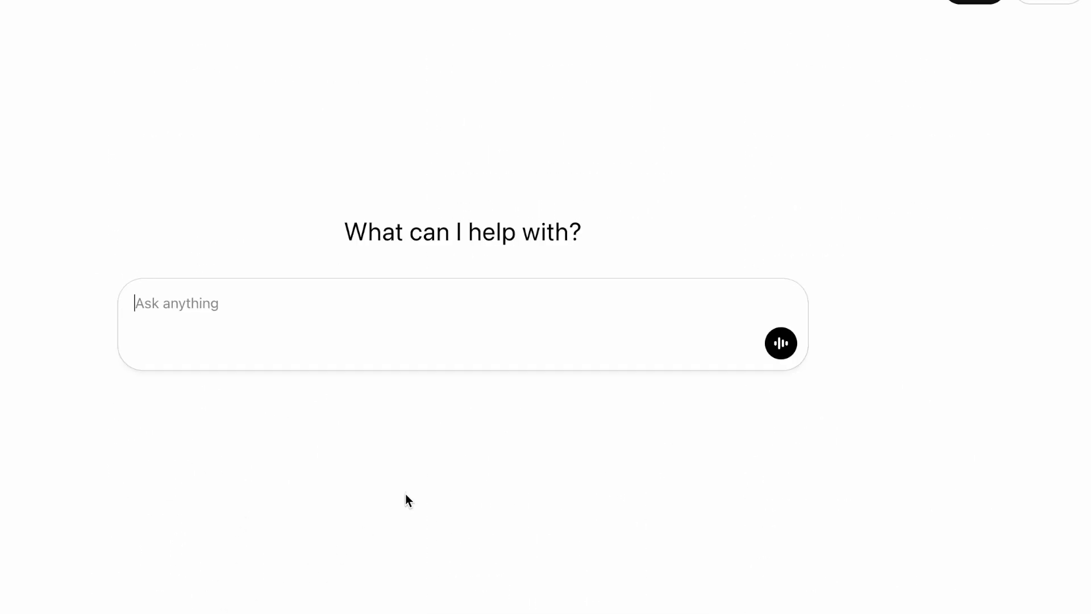
{"action": "type", "text": "i want to generate"}
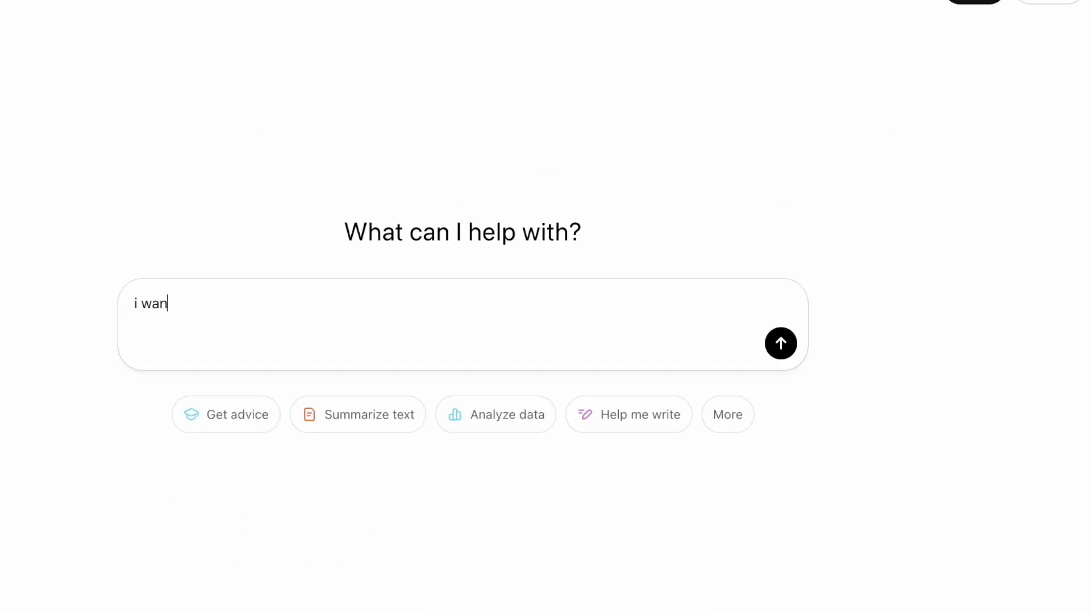
{"action": "type", "text": " this type of coloring page"}
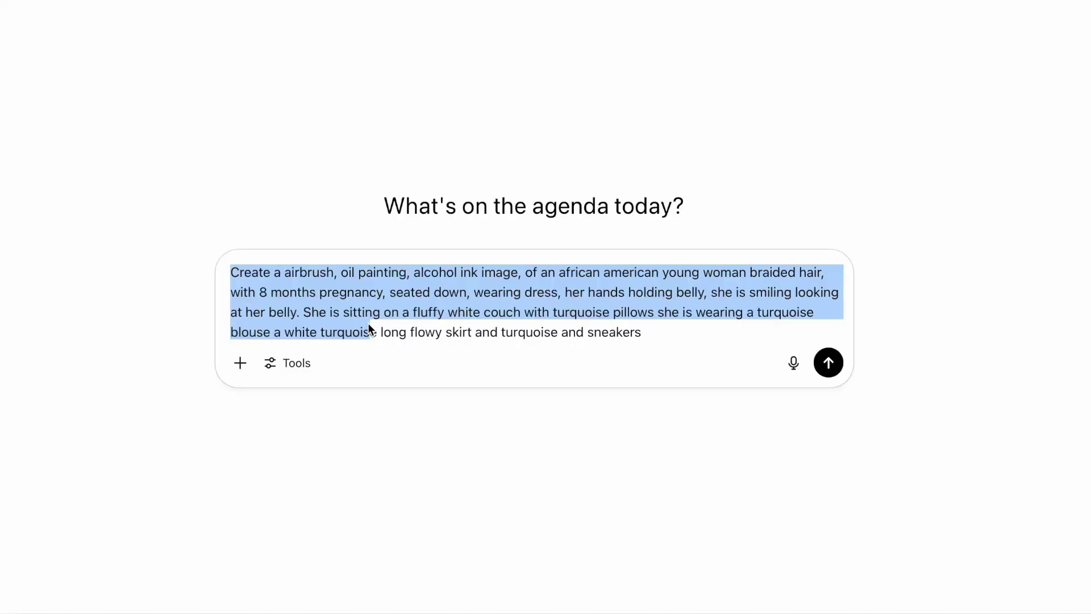
{"action": "left_click", "coordinate": [482, 334]}
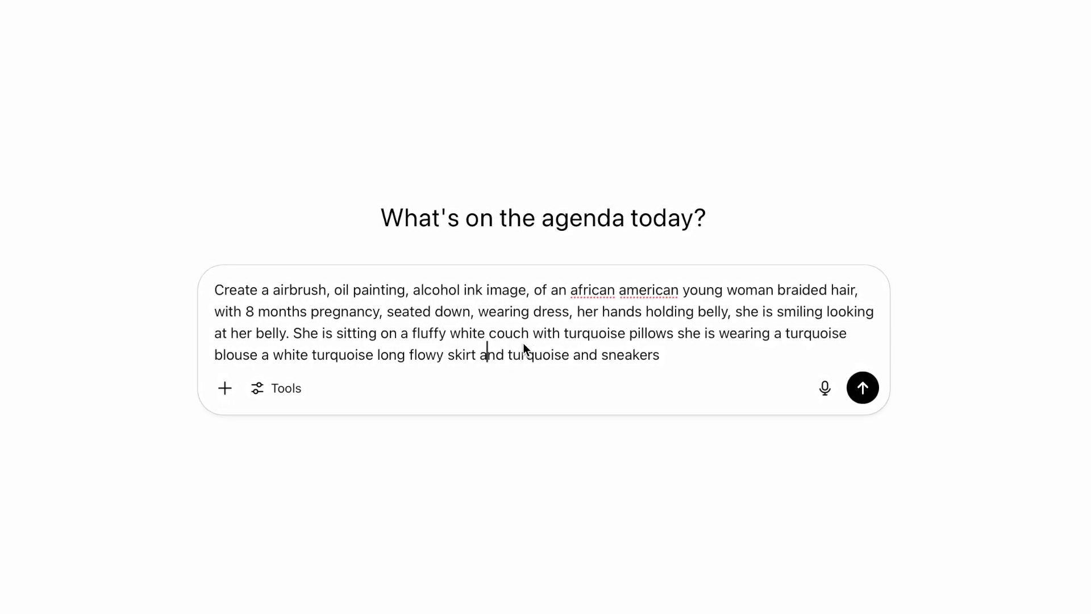
Add ', she has an iced coffee beside her' after 'sneakers' and send the painting request.
{"action": "left_click_drag", "start_coordinate": [547, 341], "coordinate": [710, 358]}
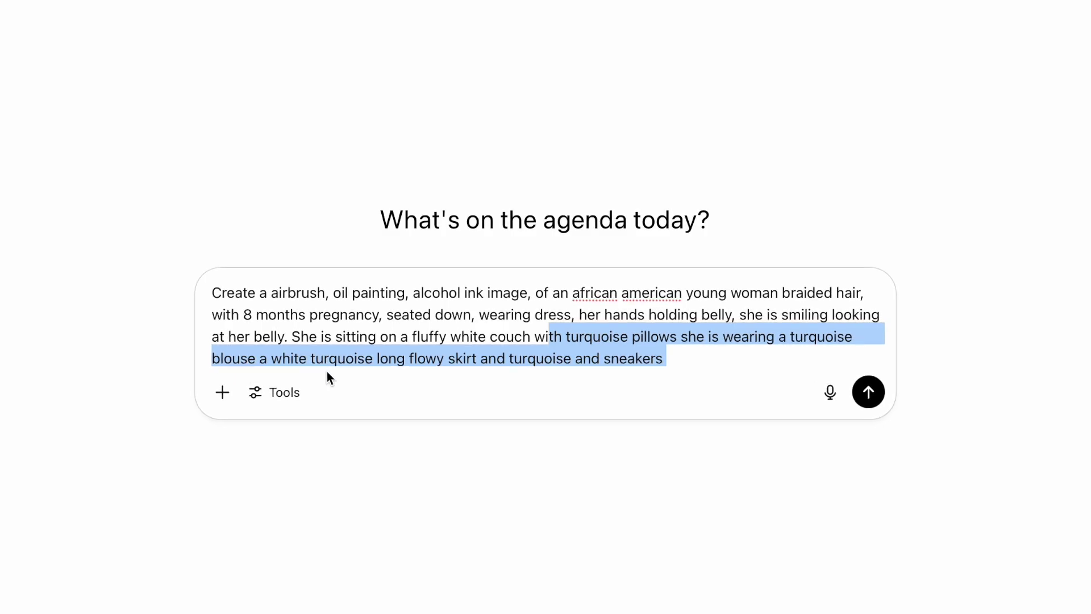
{"action": "left_click", "coordinate": [505, 369]}
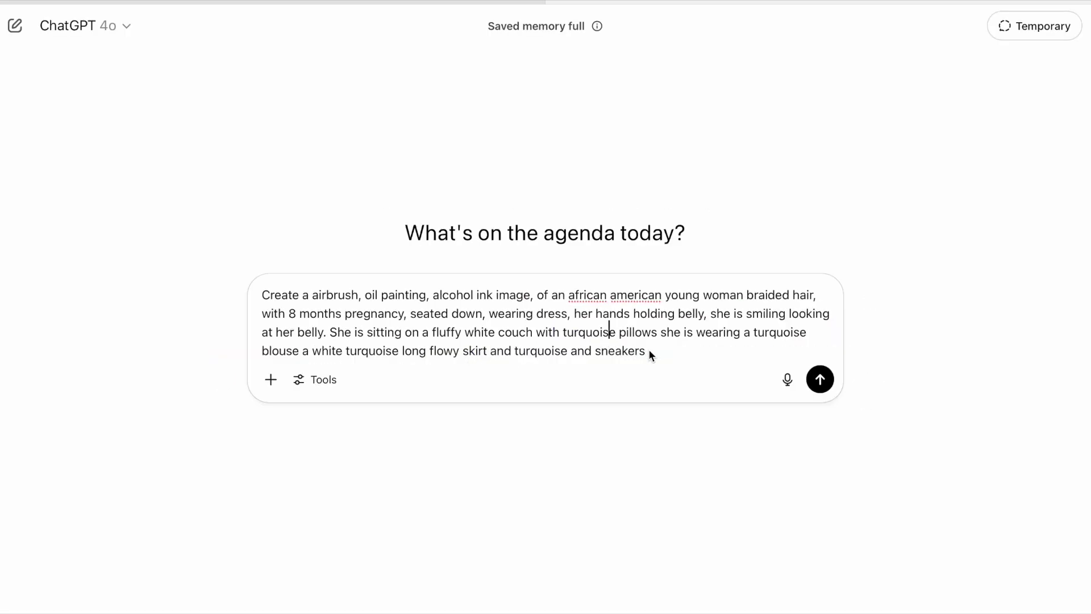
{"action": "left_click", "coordinate": [649, 350]}
{"action": "type", "text": ", she has an iced coffee beside her"}
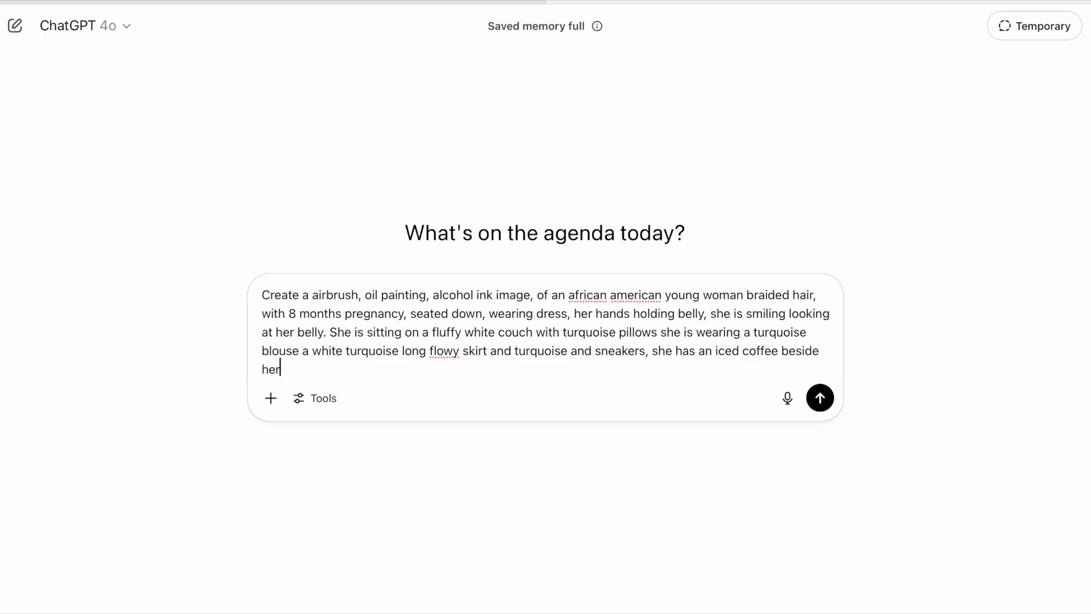
{"action": "key", "text": "Return"}
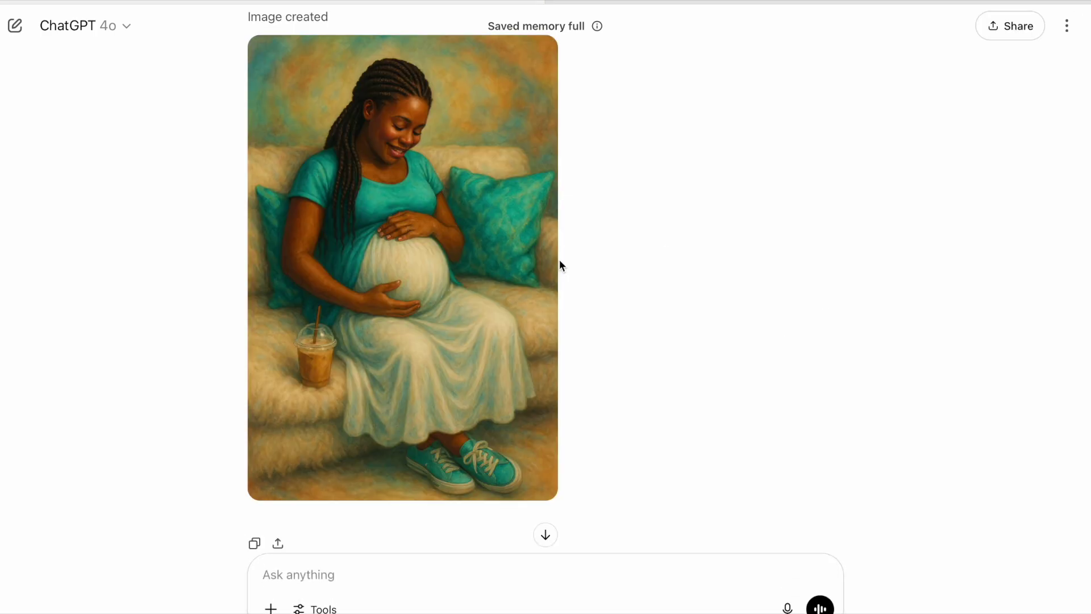
View the iced-coffee painting full-screen, then highlight the simple coloring-page request.
{"action": "left_click", "coordinate": [470, 246]}
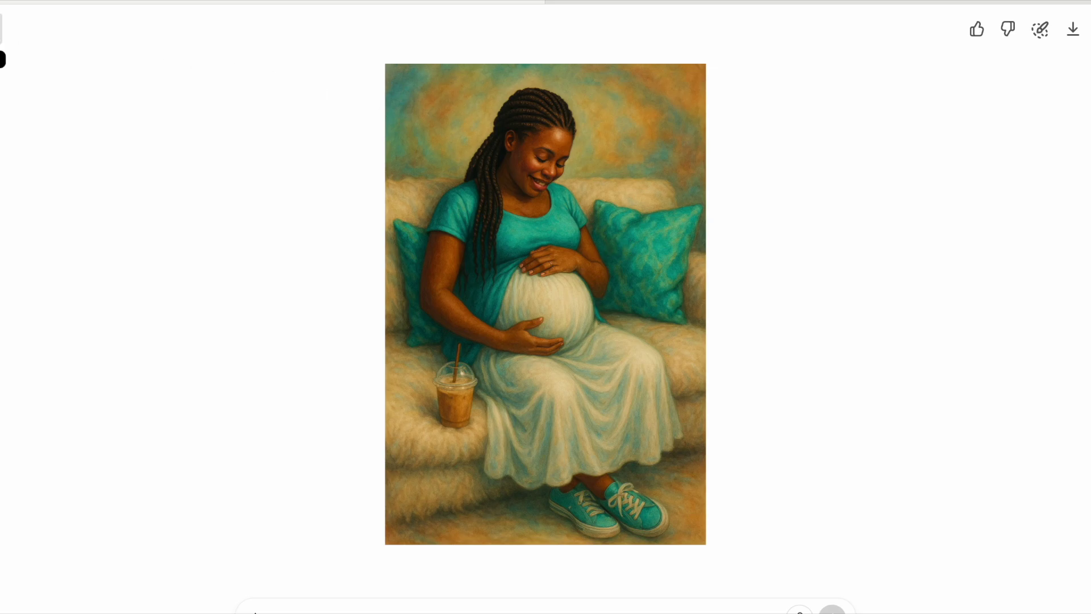
{"action": "key", "text": "Escape"}
{"action": "left_click_drag", "start_coordinate": [565, 481], "coordinate": [826, 473]}
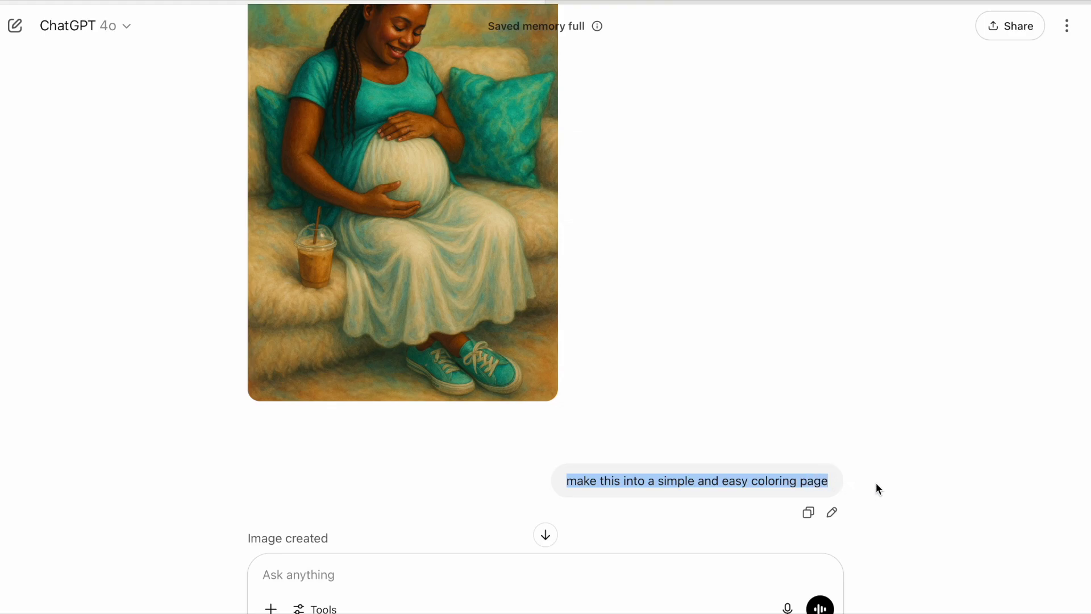
Flip between the line-art coloring page and the original colour painting full-screen.
{"action": "scroll", "coordinate": [875, 482], "scroll_direction": "down", "scroll_amount": 4}
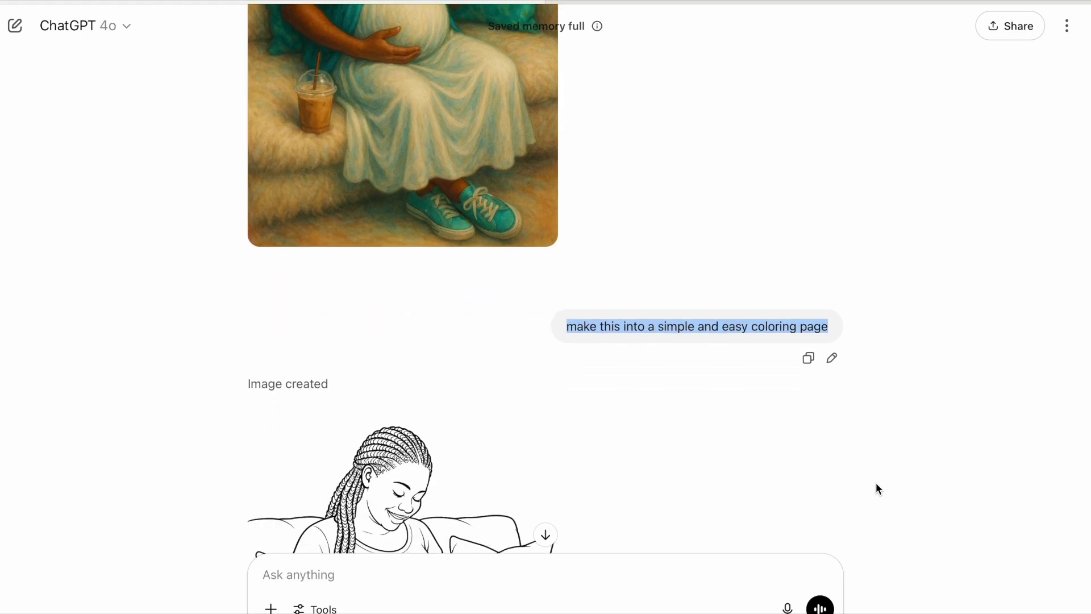
{"action": "left_click", "coordinate": [530, 490]}
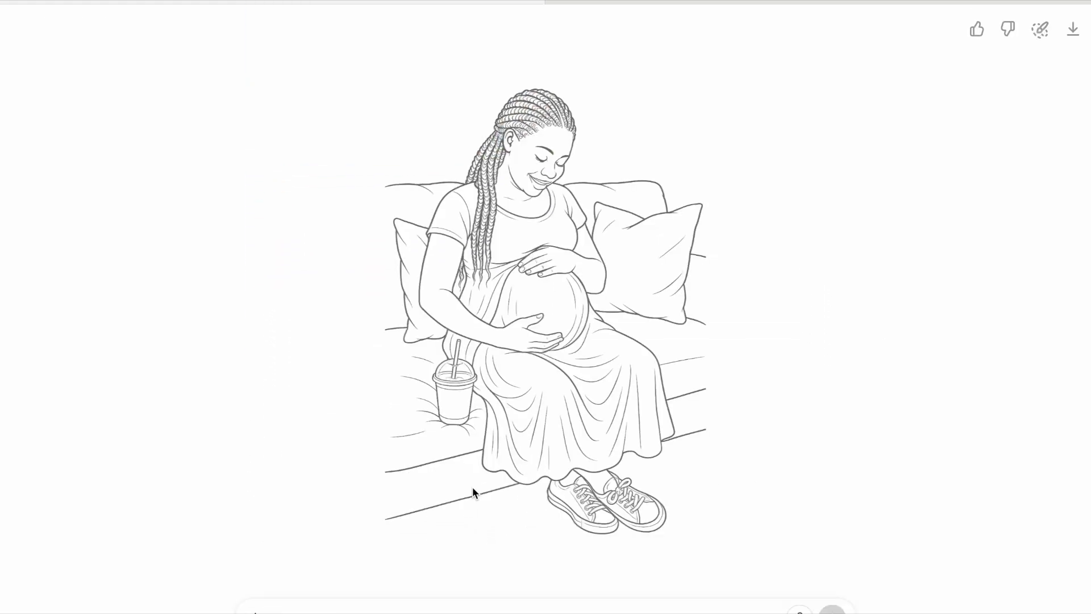
{"action": "left_click", "coordinate": [933, 410]}
{"action": "left_click", "coordinate": [373, 212]}
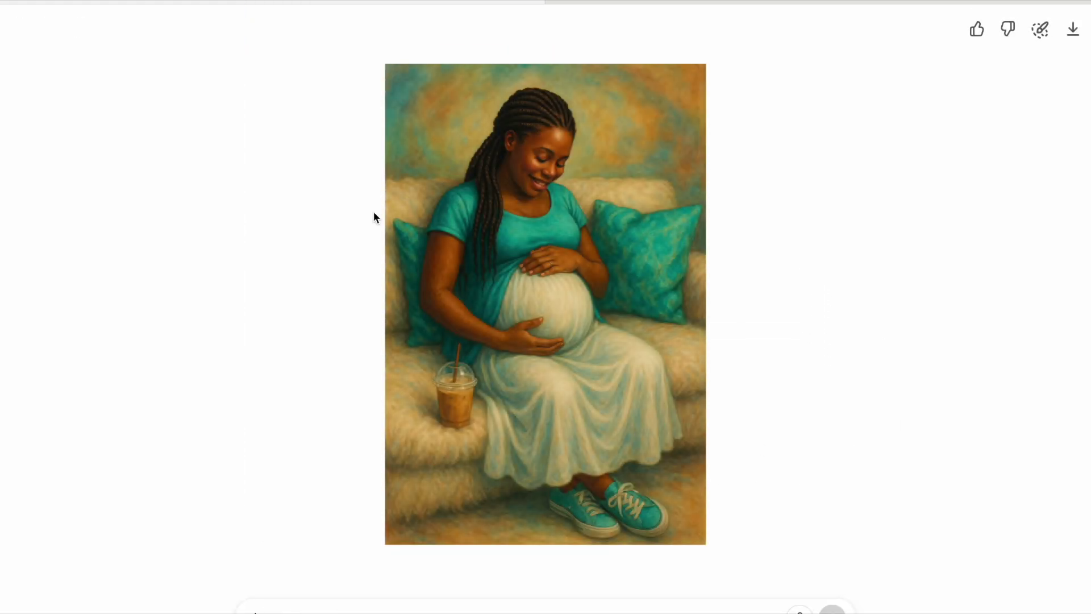
{"action": "key", "text": "Right"}
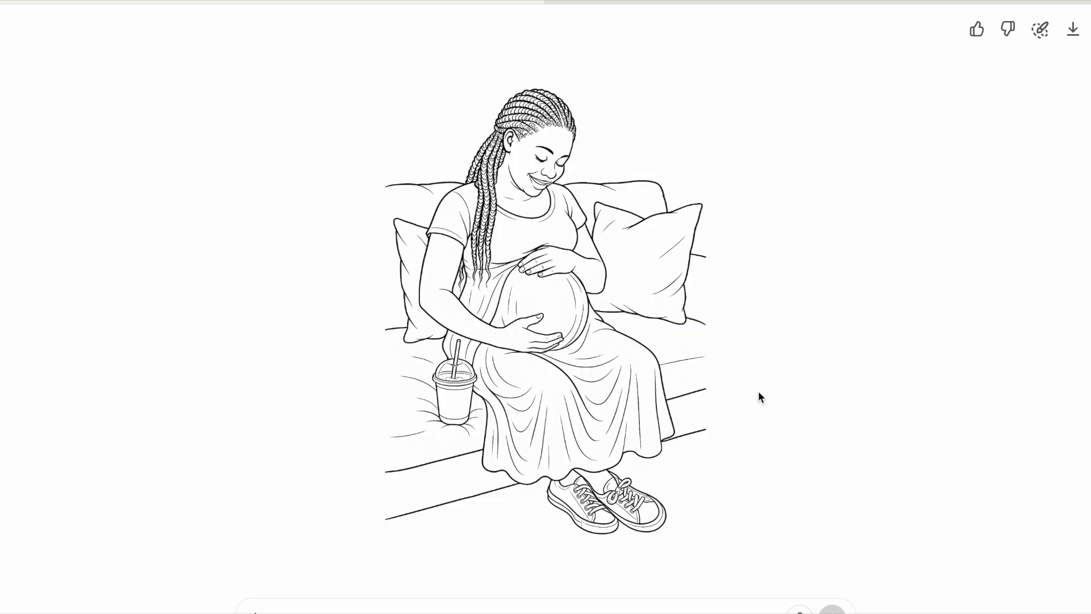
{"action": "left_click", "coordinate": [758, 391]}
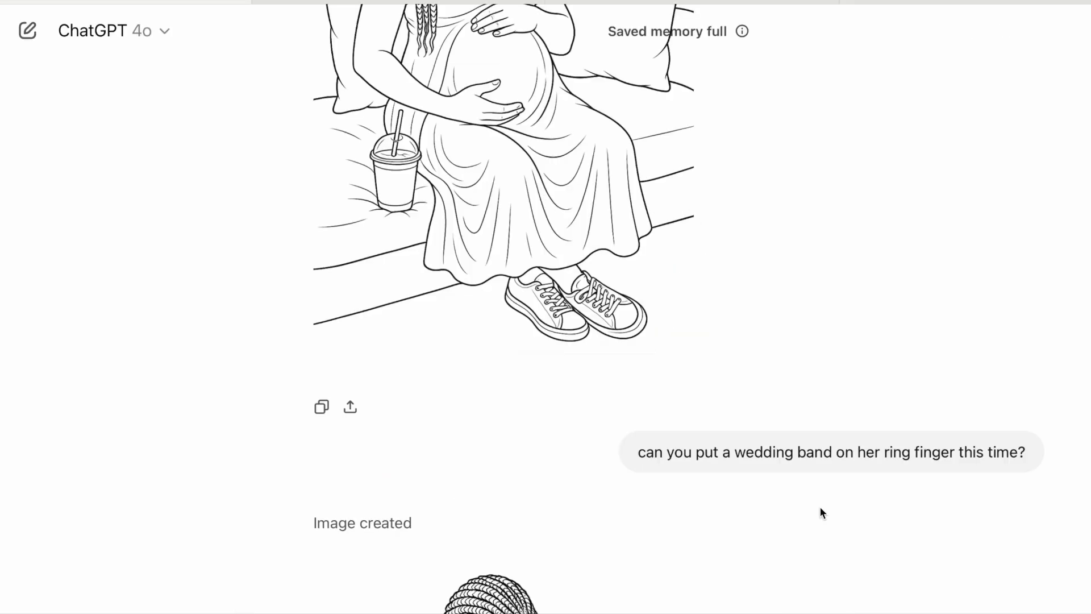
Highlight the wedding-band request and scroll down to the redone line-art image.
{"action": "left_click_drag", "start_coordinate": [636, 452], "coordinate": [1026, 449]}
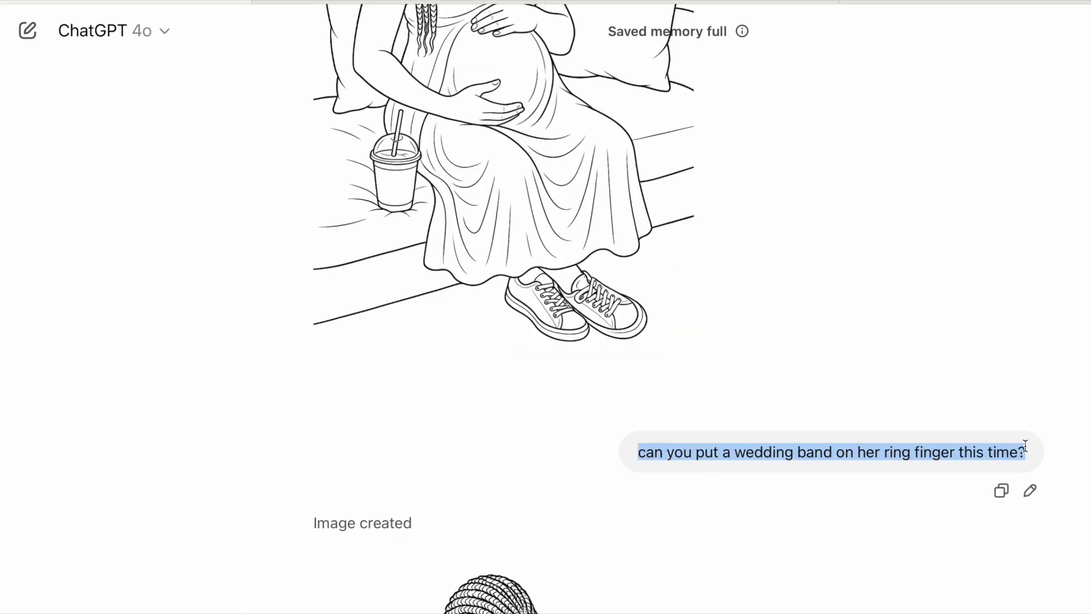
{"action": "scroll", "coordinate": [1034, 442], "scroll_direction": "down", "scroll_amount": 6}
{"action": "scroll", "coordinate": [1034, 449], "scroll_direction": "down", "scroll_amount": 4}
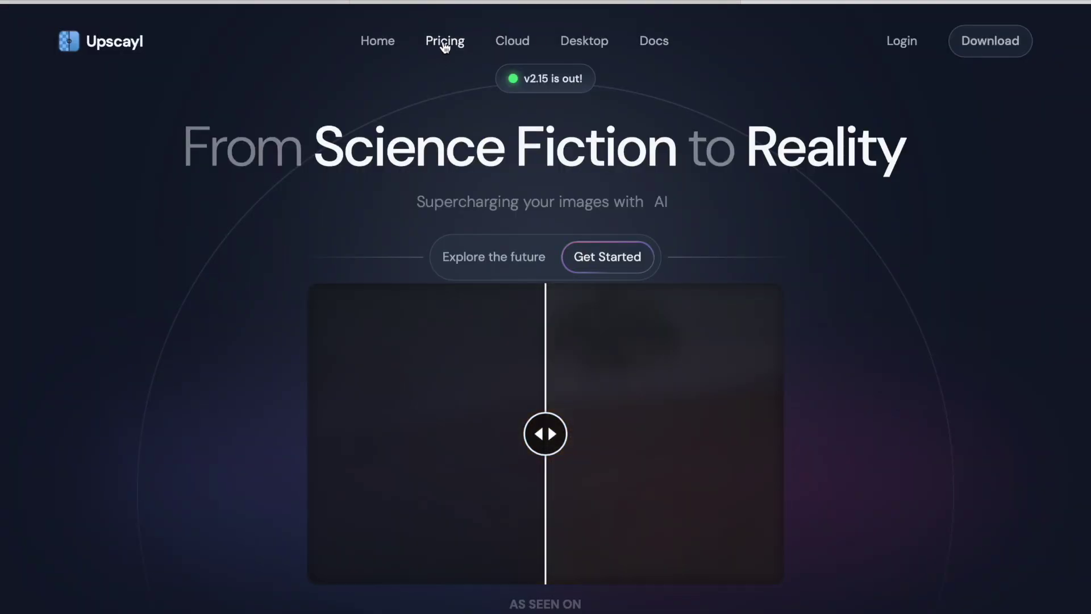
Show Upscayl's pricing page and highlight the $0 Free Trial.
{"action": "left_click", "coordinate": [445, 45]}
{"action": "scroll", "coordinate": [568, 236], "scroll_direction": "down", "scroll_amount": 2}
{"action": "left_click_drag", "start_coordinate": [111, 208], "coordinate": [169, 237]}
{"action": "left_click", "coordinate": [154, 403]}
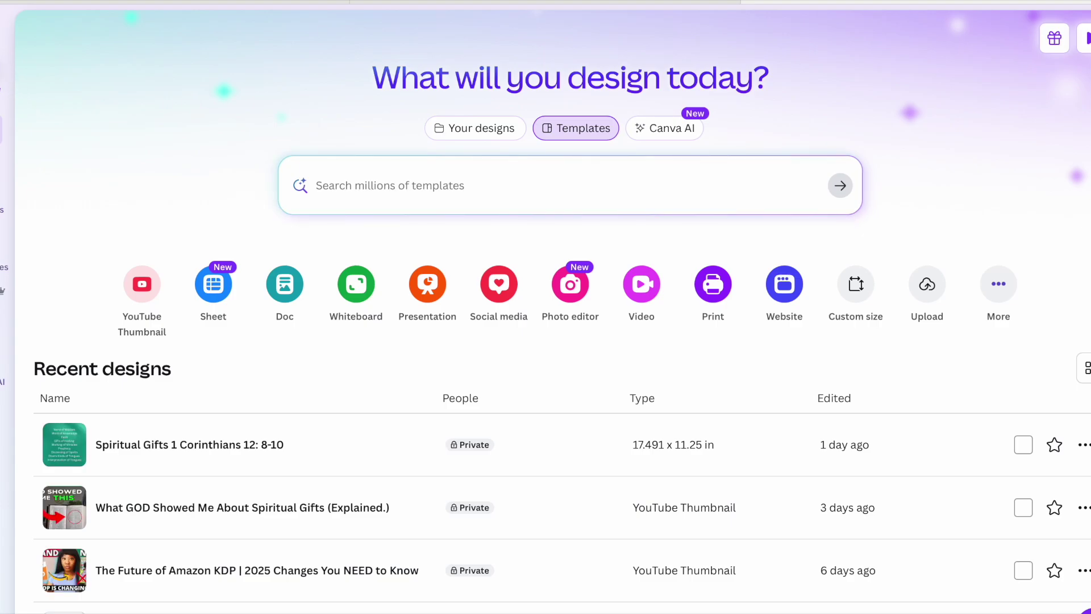
Create a blank 8.5 × 11 in custom-size Canva design and download the pregnant-woman coloring image.
{"action": "left_click", "coordinate": [3, 85]}
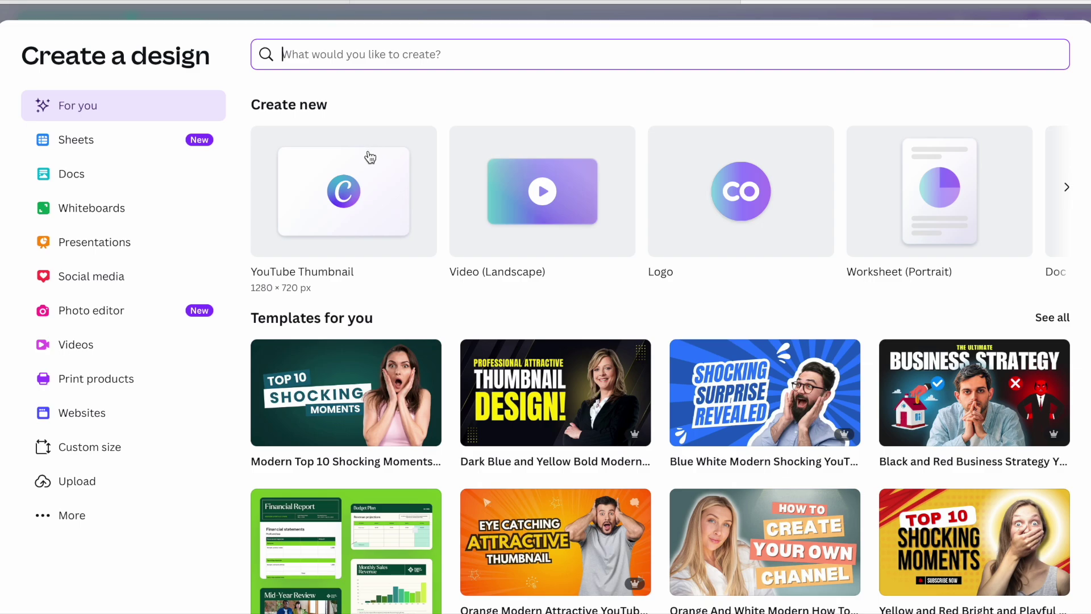
{"action": "left_click", "coordinate": [110, 448]}
{"action": "left_click", "coordinate": [577, 129]}
{"action": "left_click", "coordinate": [546, 200]}
{"action": "left_click", "coordinate": [351, 126]}
{"action": "type", "text": "8.5"}
{"action": "left_click", "coordinate": [444, 126]}
{"action": "type", "text": "11"}
{"action": "left_click", "coordinate": [704, 126]}
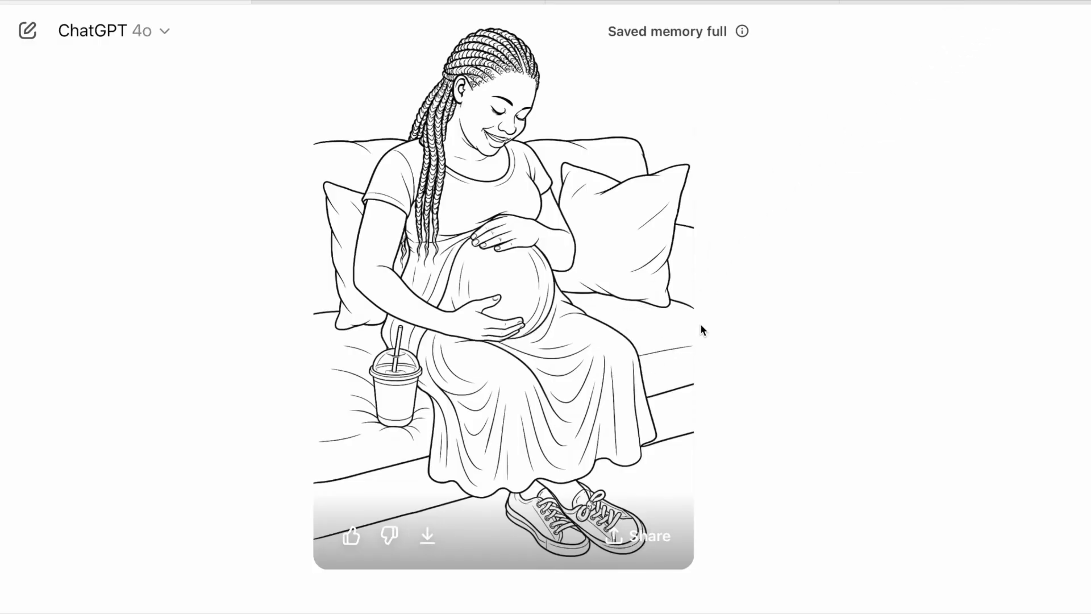
{"action": "left_click", "coordinate": [430, 538]}
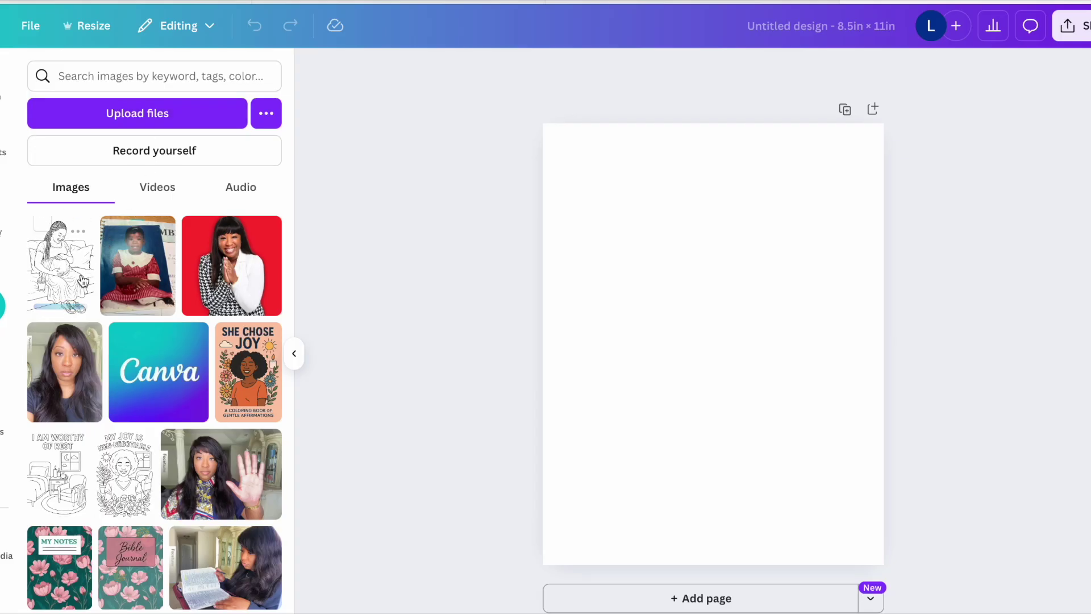
Place the uploaded pregnant-woman line art in the middle of the page.
{"action": "left_click", "coordinate": [70, 280]}
{"action": "left_click", "coordinate": [294, 353]}
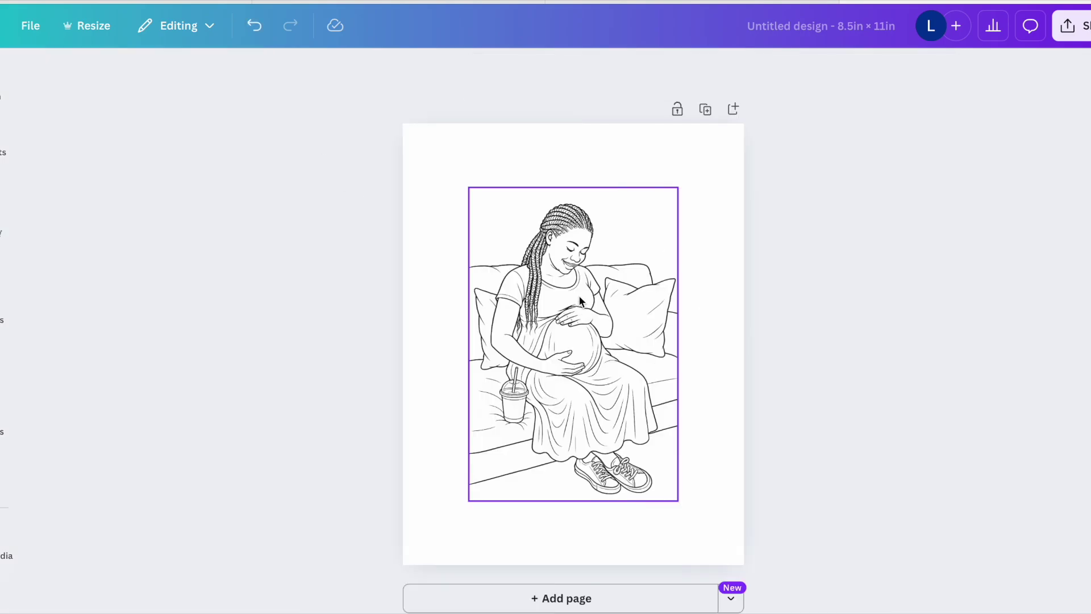
{"action": "left_click", "coordinate": [579, 295]}
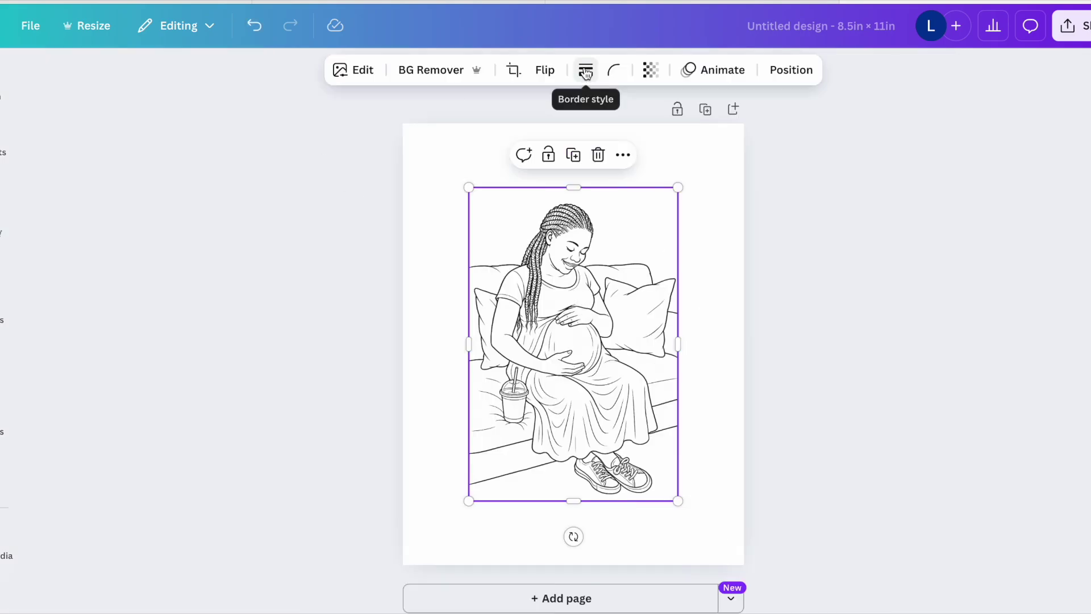
Give the image a thin solid border of weight 1 and zoom in to check it.
{"action": "left_click", "coordinate": [587, 74]}
{"action": "left_click_drag", "start_coordinate": [487, 171], "coordinate": [493, 173]}
{"action": "left_click", "coordinate": [718, 279]}
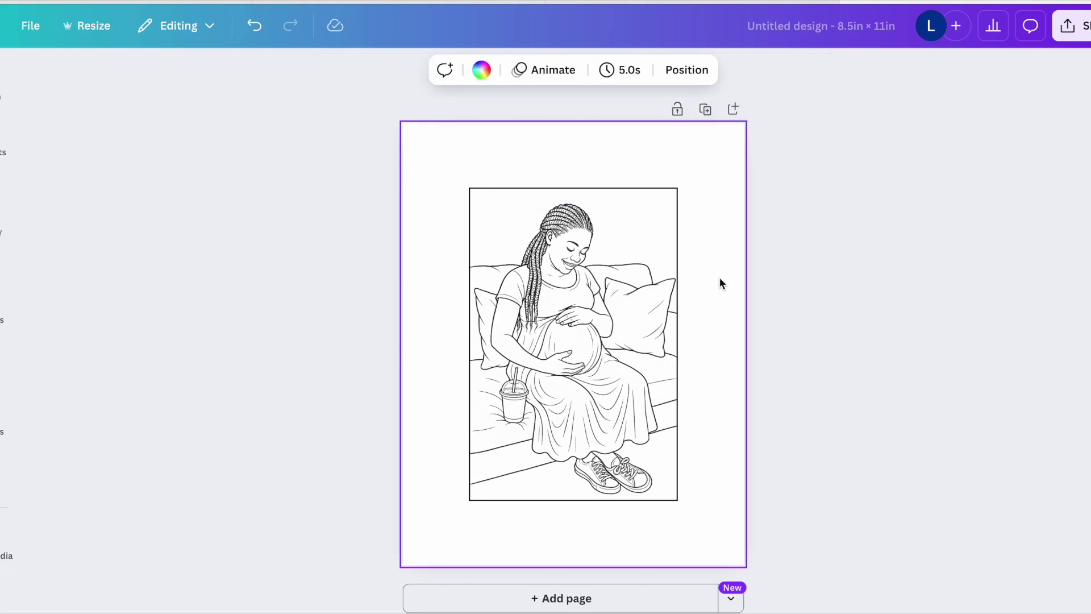
{"action": "key", "text": "ctrl+plus"}
{"action": "key", "text": "ctrl+plus"}
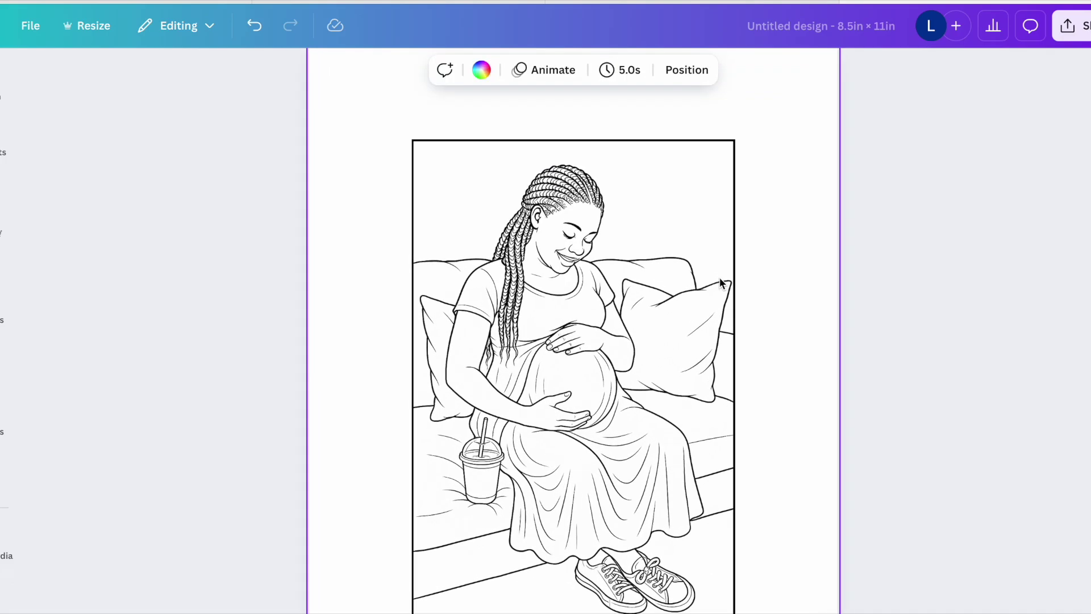
{"action": "scroll", "coordinate": [719, 276], "scroll_direction": "down", "scroll_amount": 1}
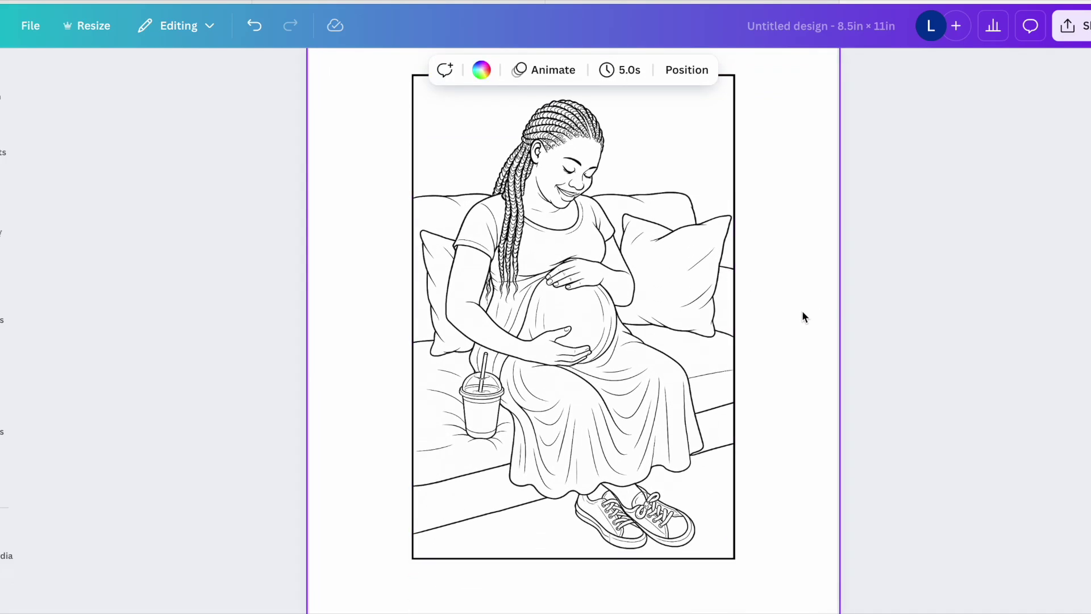
{"action": "left_click", "coordinate": [943, 291]}
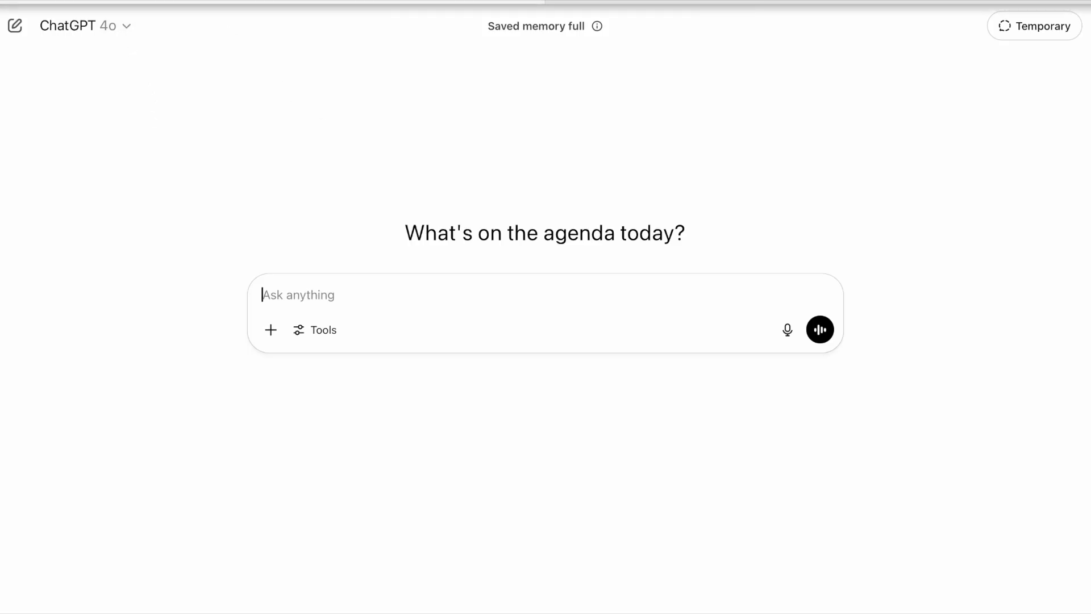
Paste and send the stained-glass cockapoo-among-white-lilies prompt, then review the generated image.
{"action": "right_click", "coordinate": [261, 295]}
{"action": "left_click", "coordinate": [91, 12]}
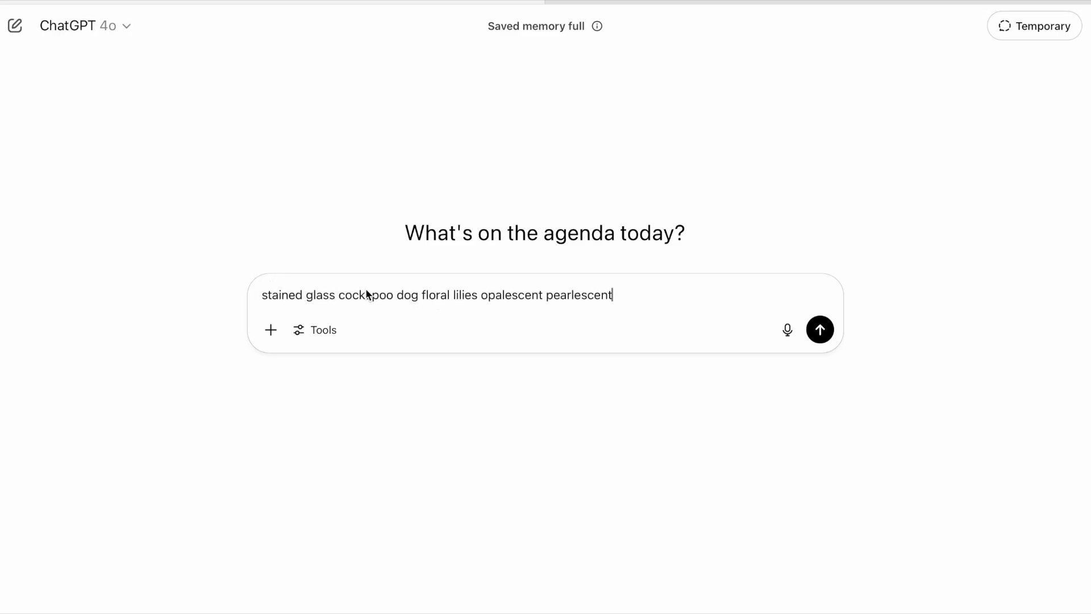
{"action": "key", "text": "Return"}
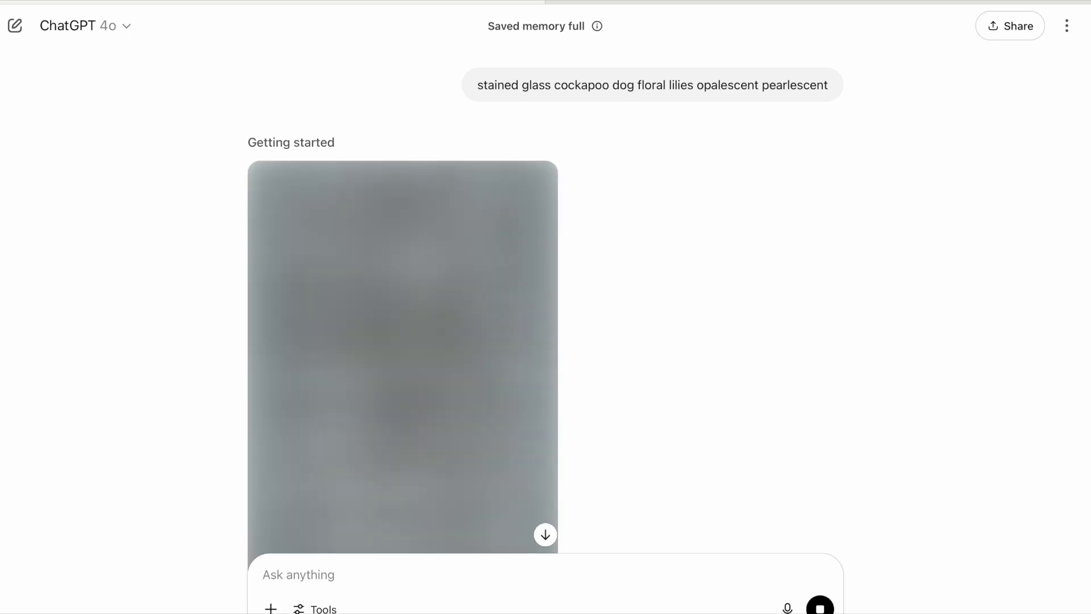
{"action": "scroll", "coordinate": [407, 197], "scroll_direction": "down", "scroll_amount": 1}
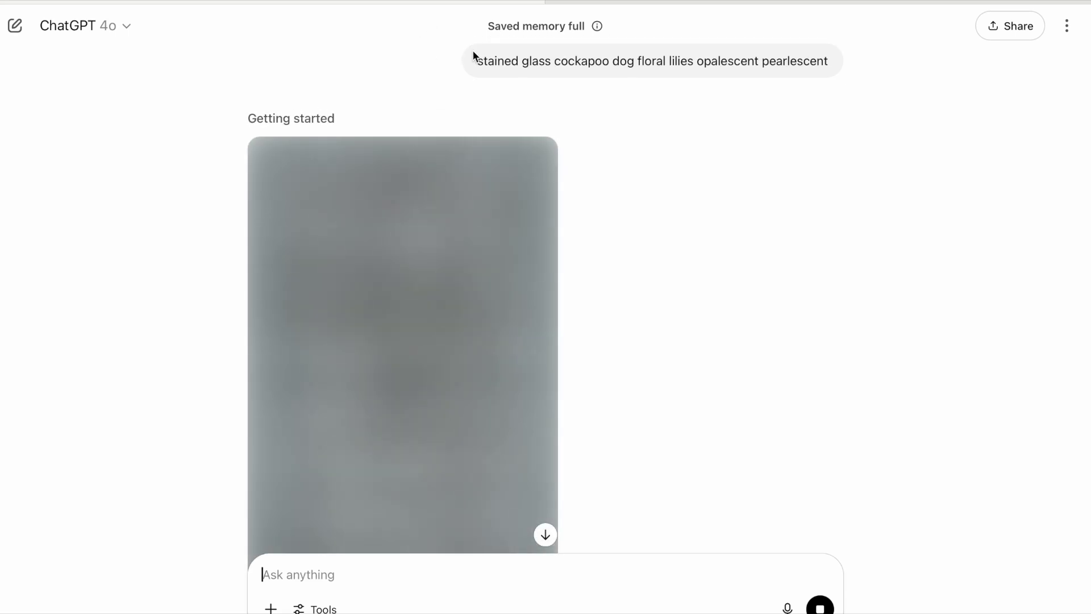
{"action": "left_click_drag", "start_coordinate": [477, 61], "coordinate": [828, 49]}
{"action": "scroll", "coordinate": [778, 116], "scroll_direction": "down", "scroll_amount": 2}
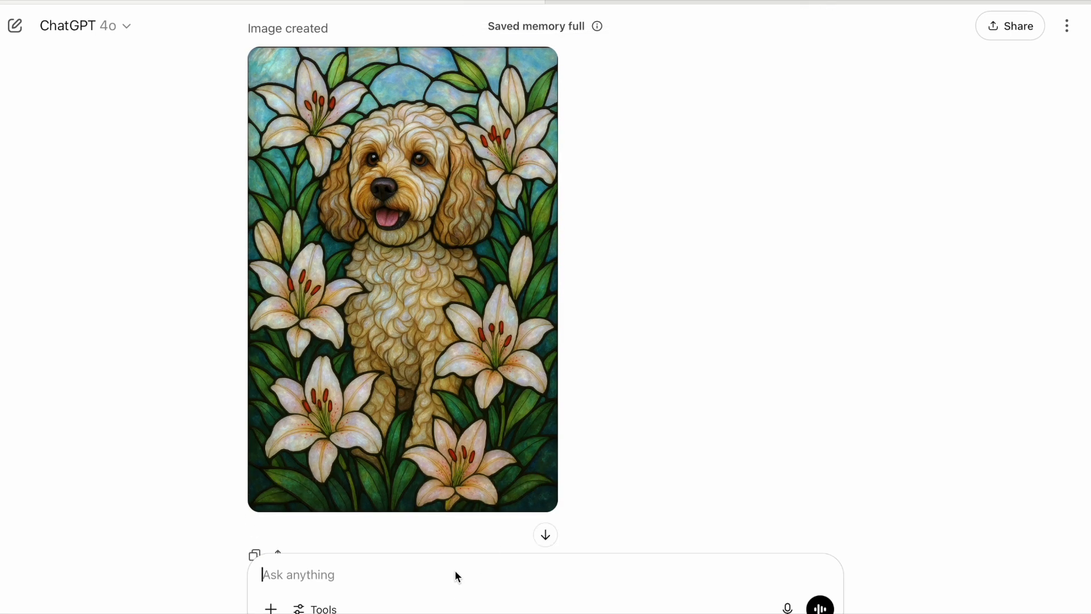
Ask ChatGPT to turn the stained-glass image into a simple and easy coloring page.
{"action": "type", "text": "turn"}
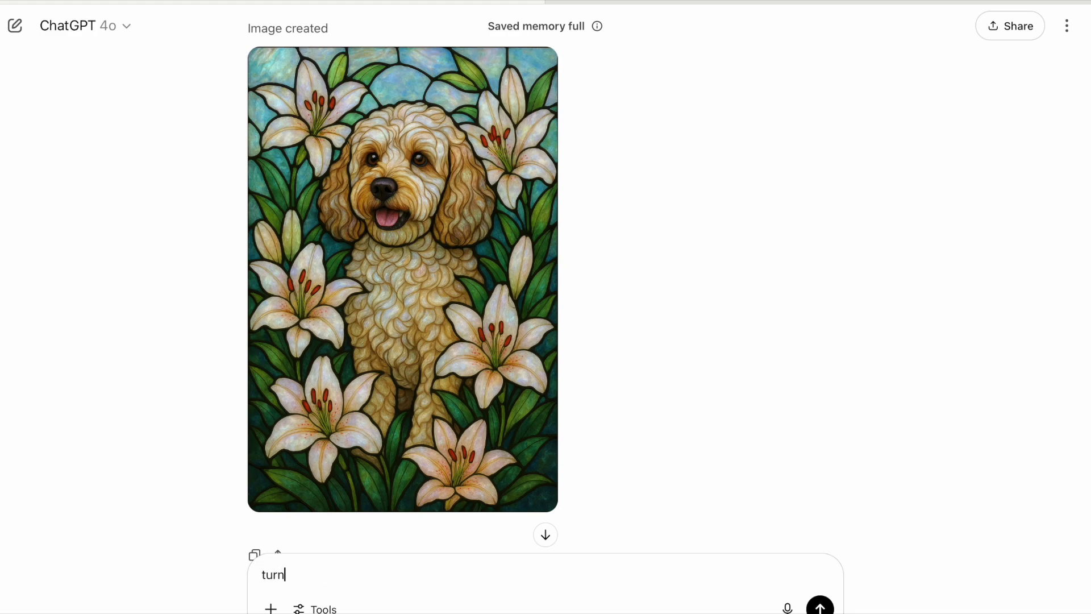
{"action": "type", "text": " this image into a simple "}
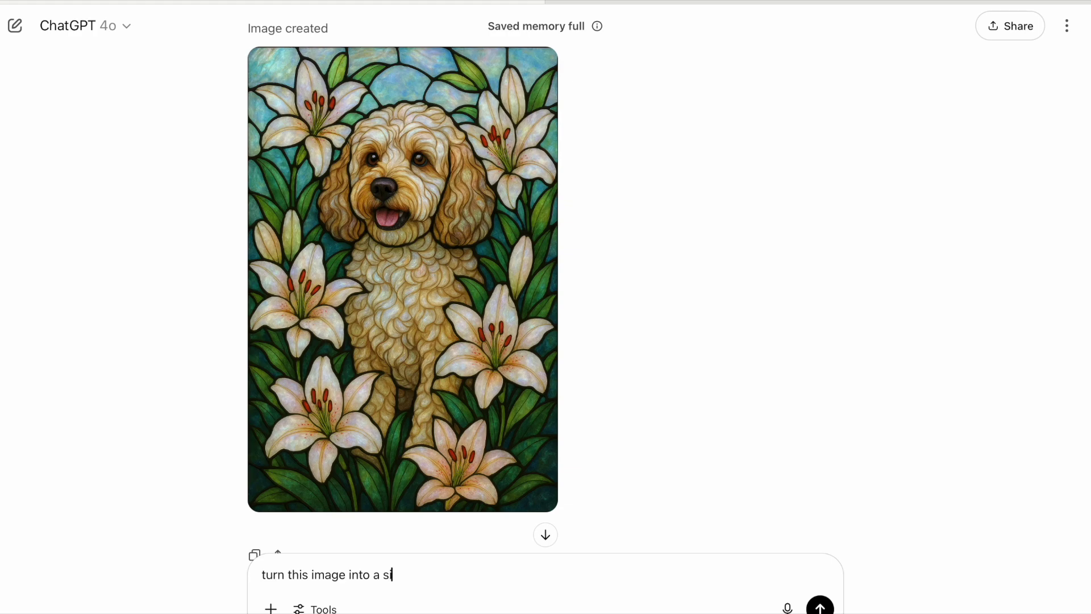
{"action": "type", "text": "and easy coloring pag"}
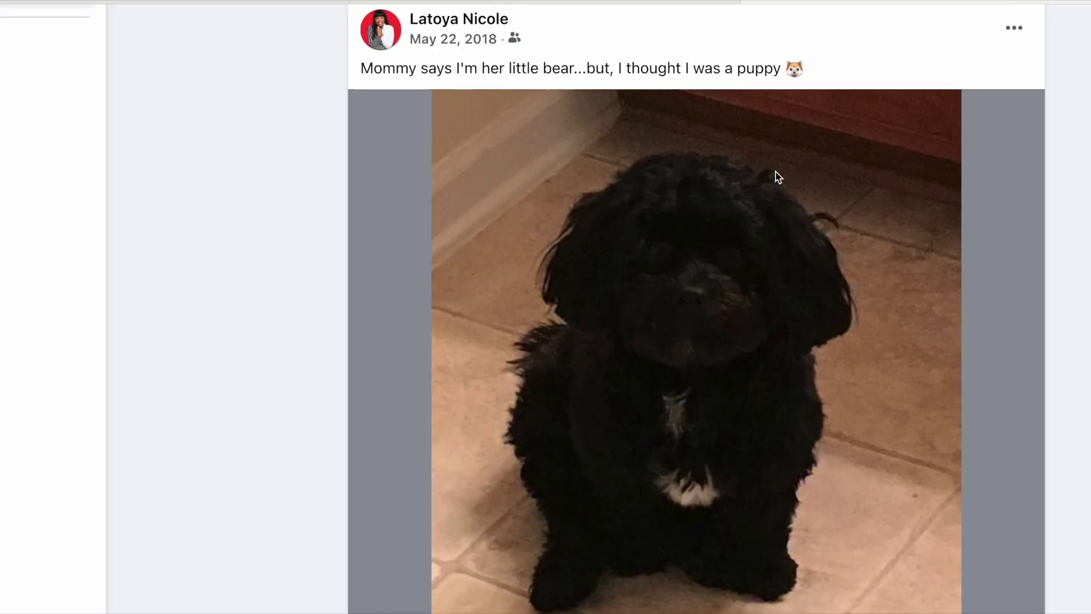
{"action": "scroll", "coordinate": [778, 177], "scroll_direction": "down", "scroll_amount": 1}
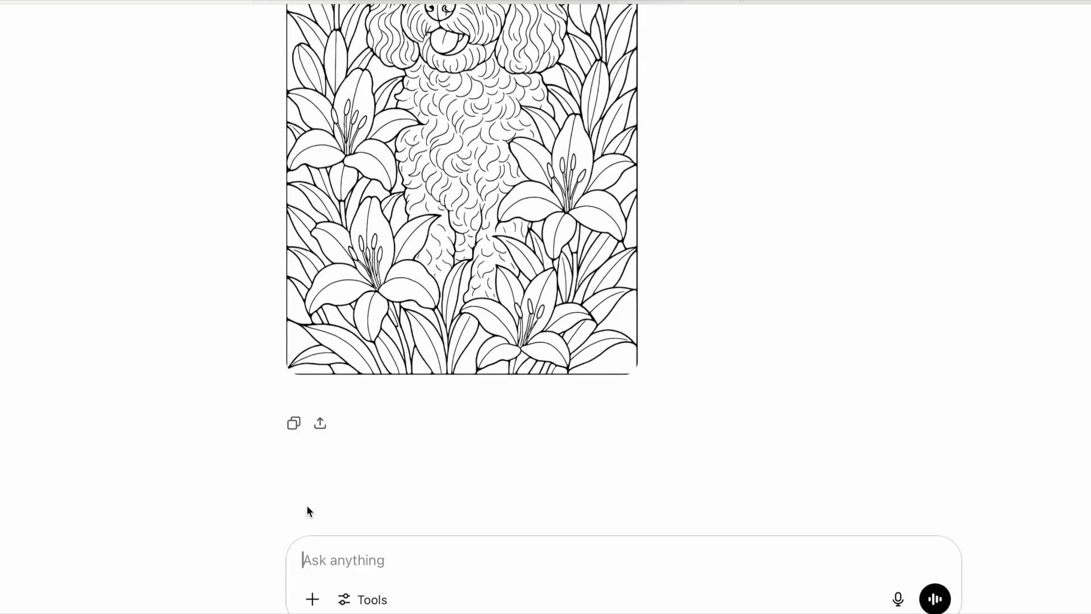
{"action": "left_click", "coordinate": [312, 599]}
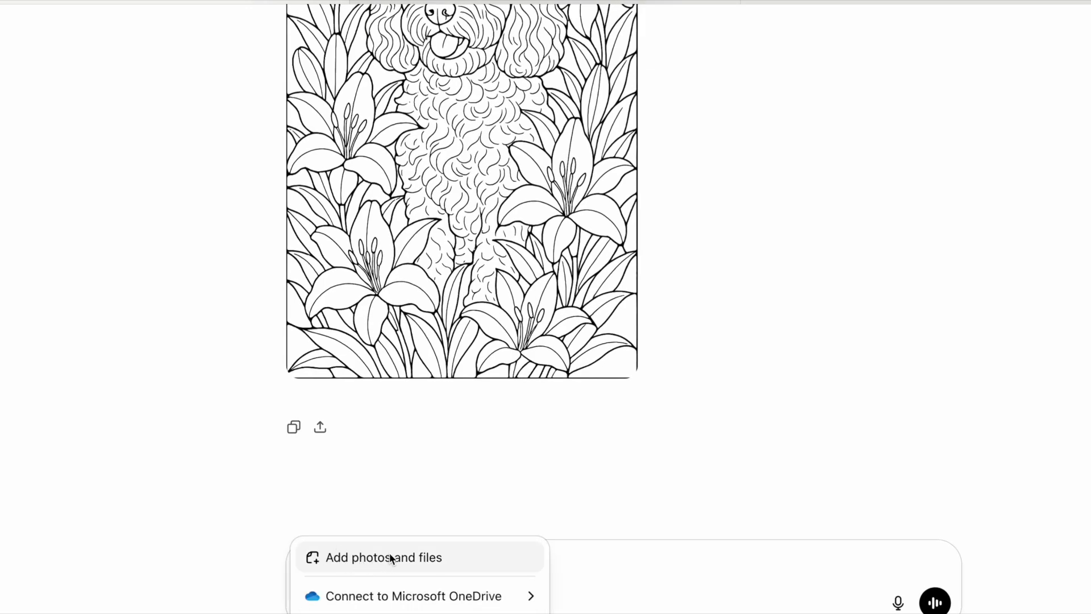
Send the black dog photo with 'create me a bold and easy coloring page of this image'.
{"action": "left_click", "coordinate": [390, 557]}
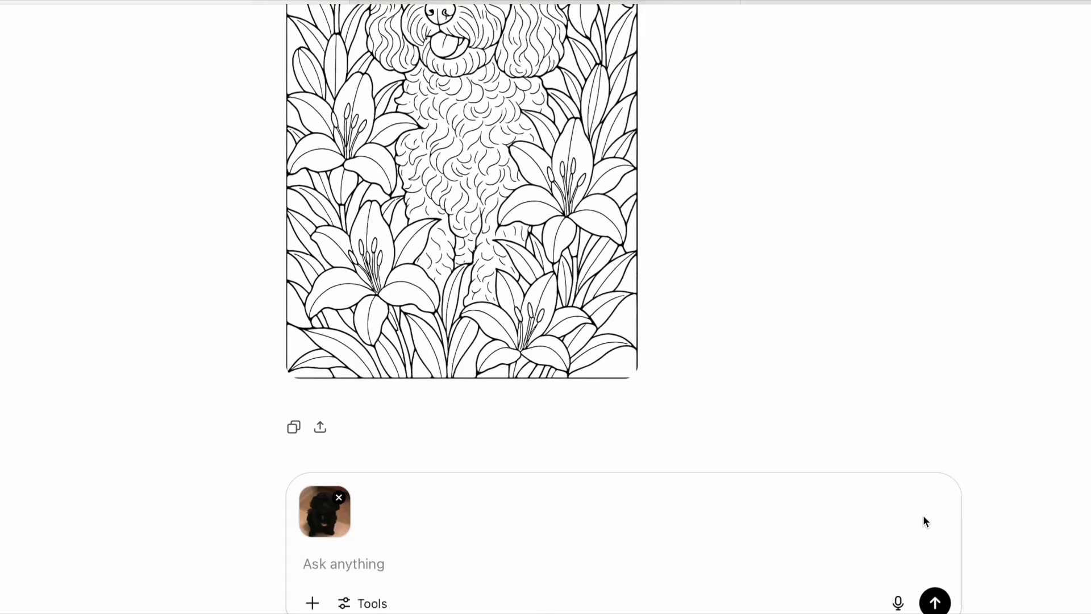
{"action": "type", "text": "create me "}
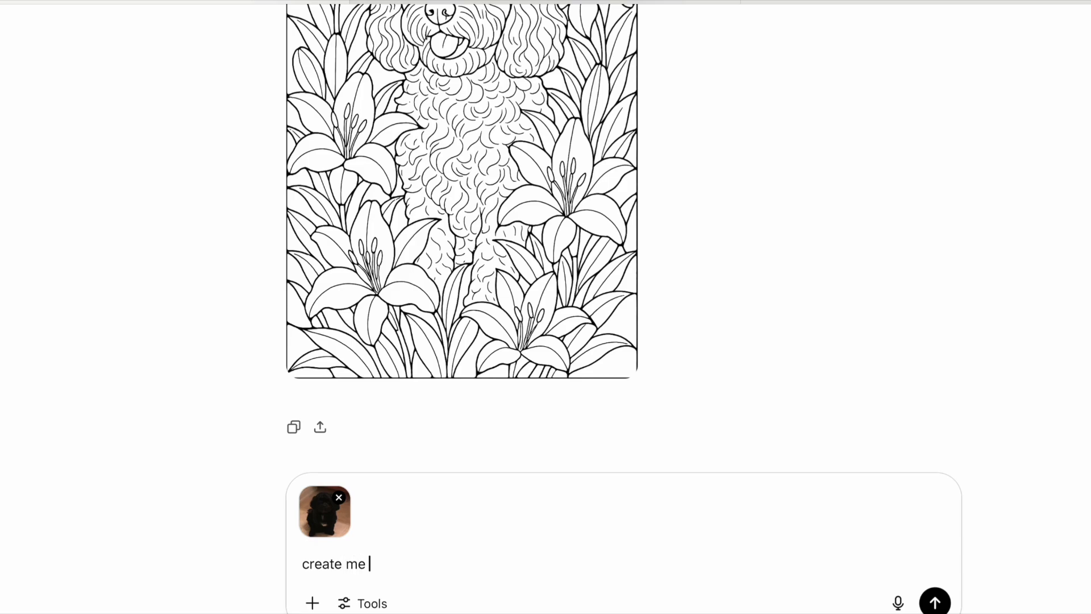
{"action": "type", "text": "a bold and easy coloring "}
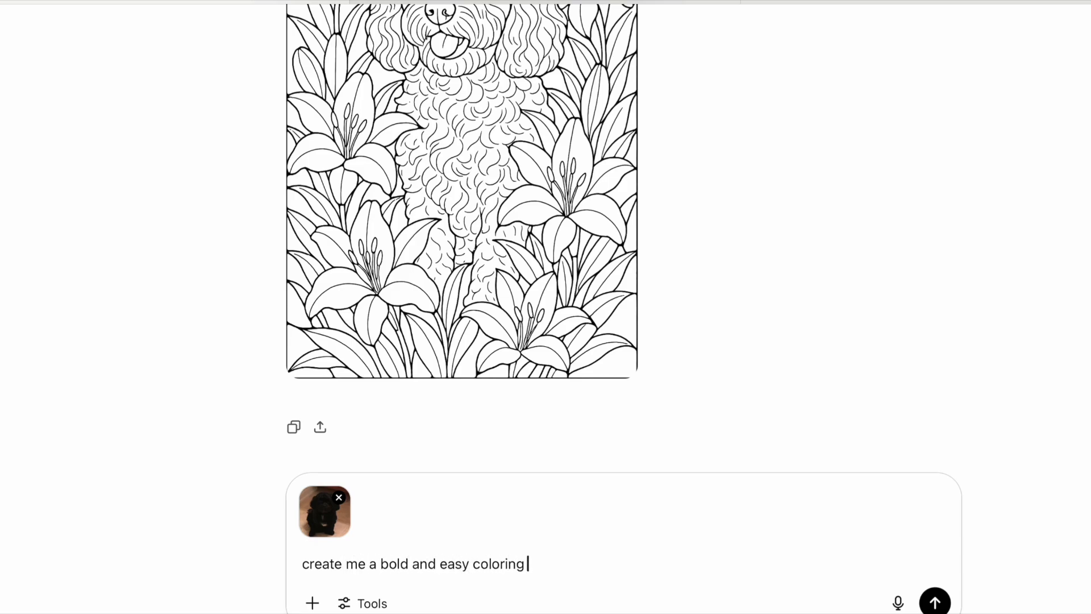
{"action": "type", "text": "page of this image"}
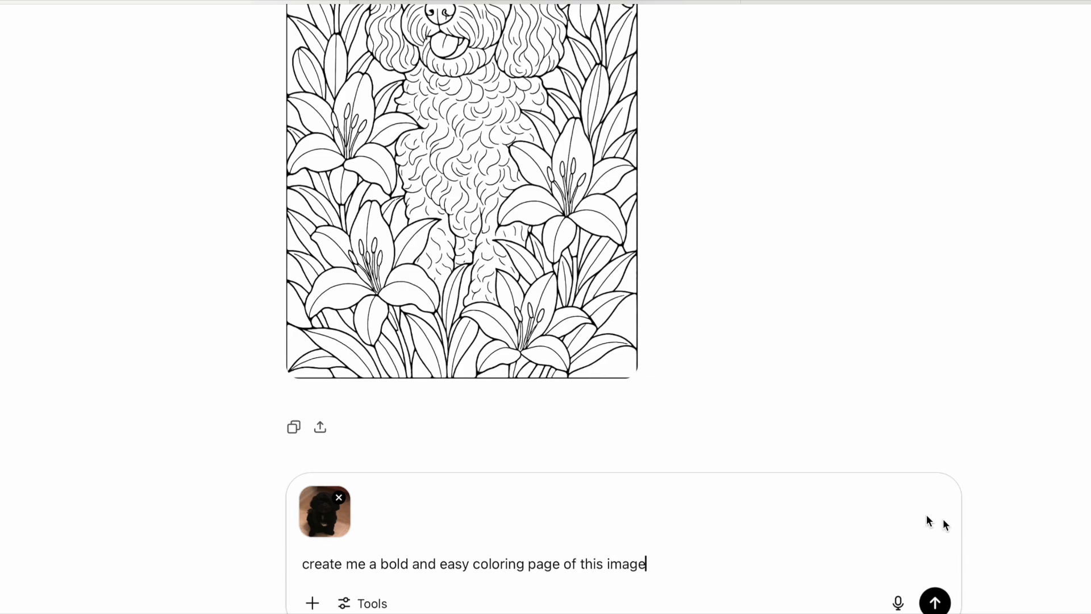
{"action": "left_click", "coordinate": [935, 602]}
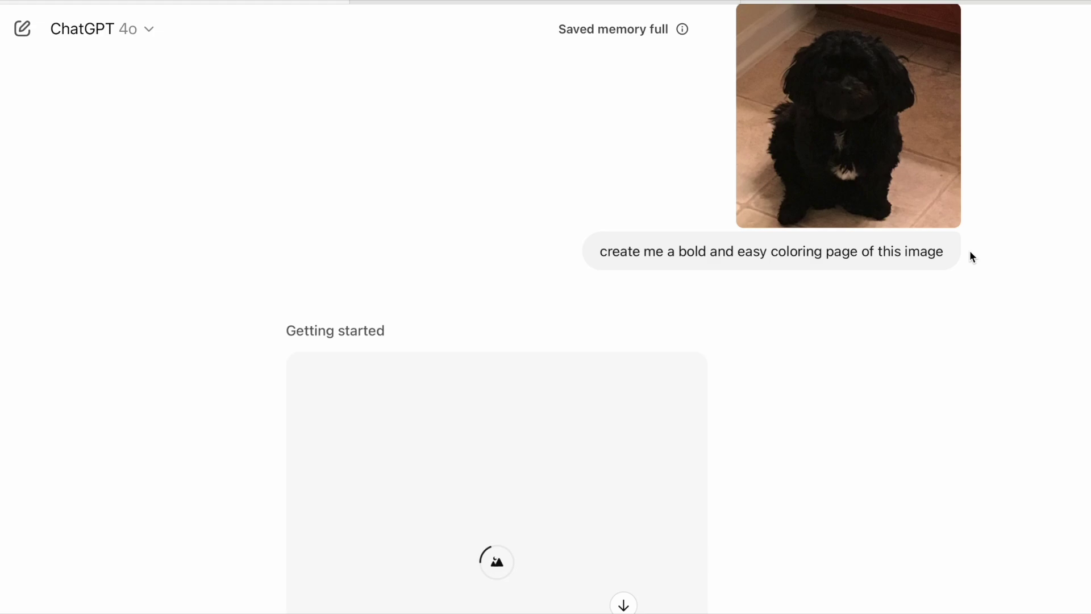
{"action": "scroll", "coordinate": [915, 159], "scroll_direction": "down", "scroll_amount": 3}
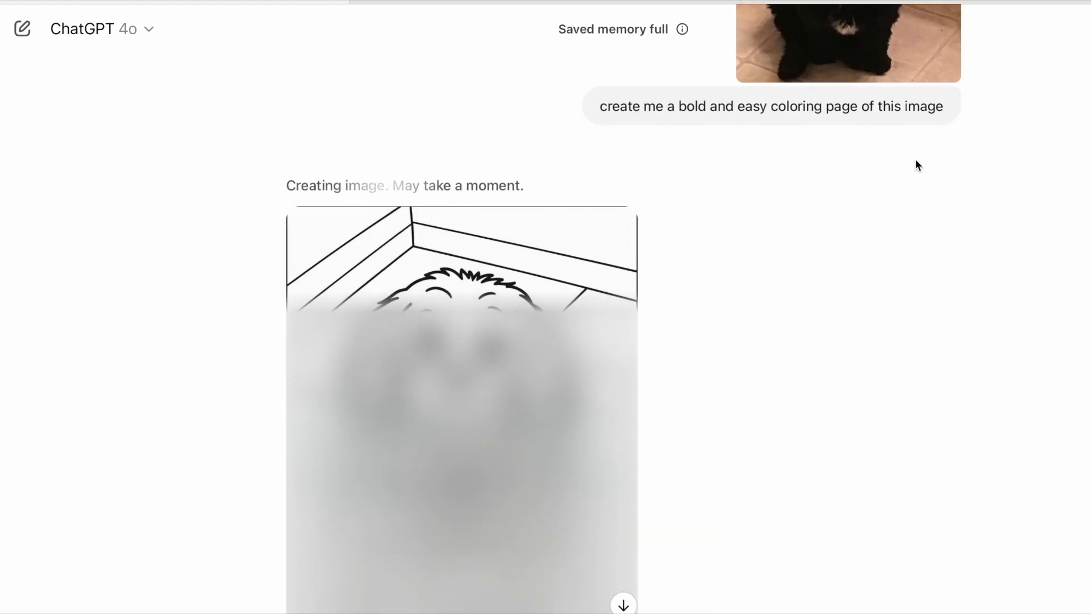